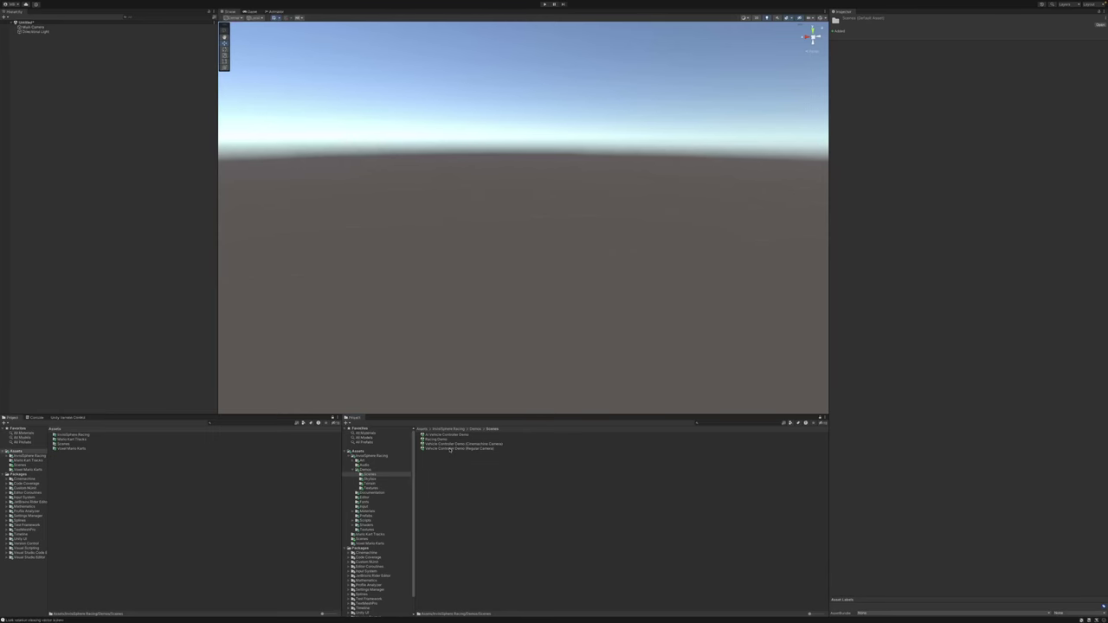
Open the Cinemachine vehicle demo scene, inspect the jeep, then open the AI Vehicle Controller Demo scene.
double_click(459, 444)
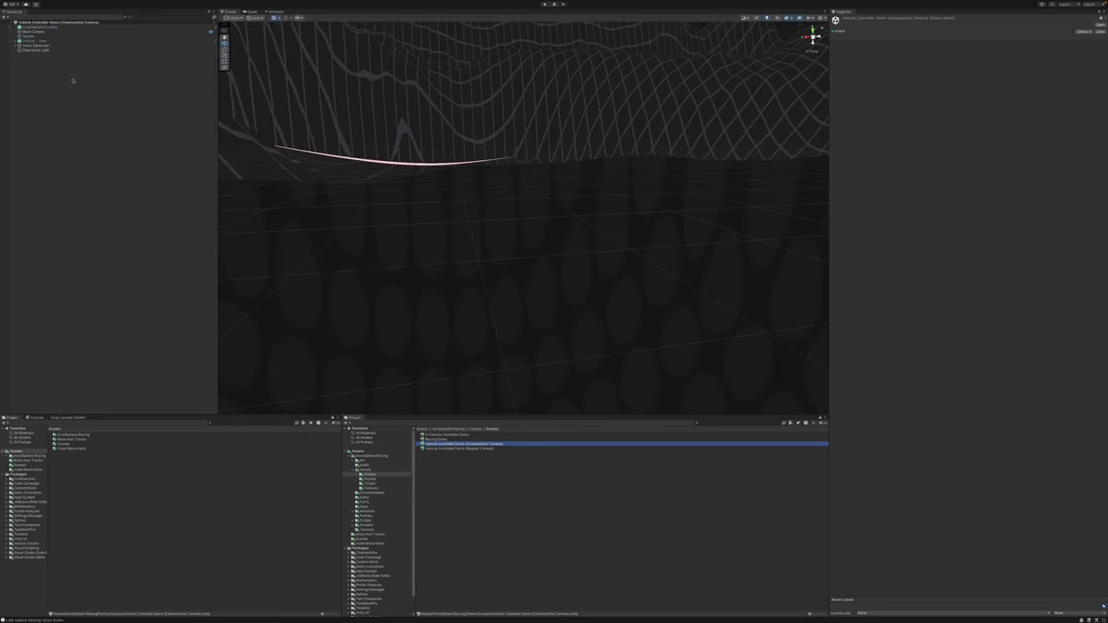
left_click(52, 43)
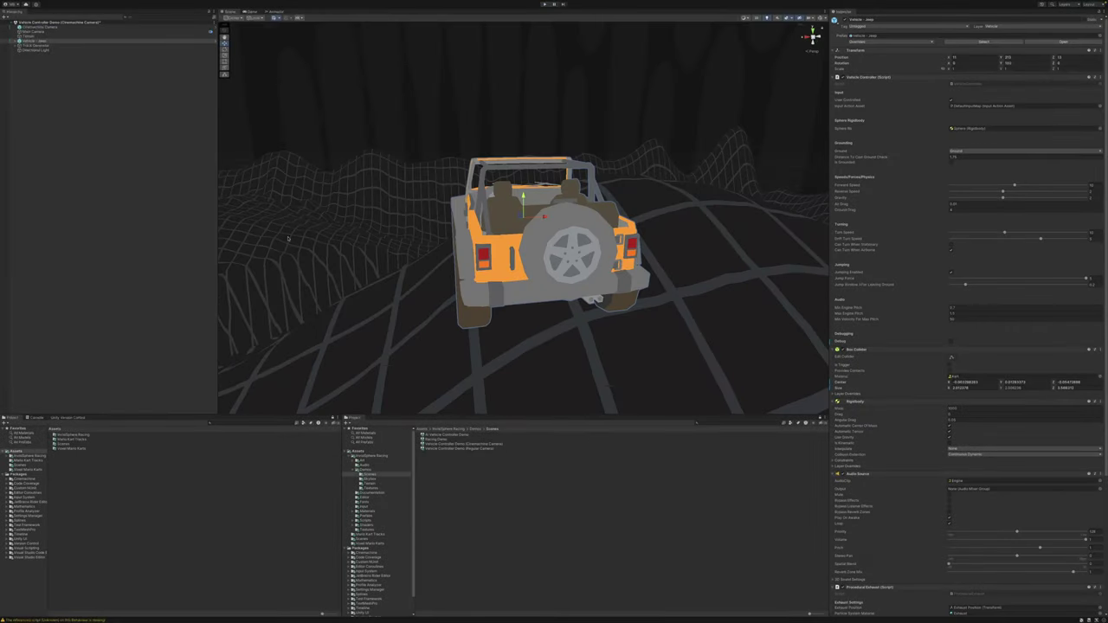
double_click(440, 434)
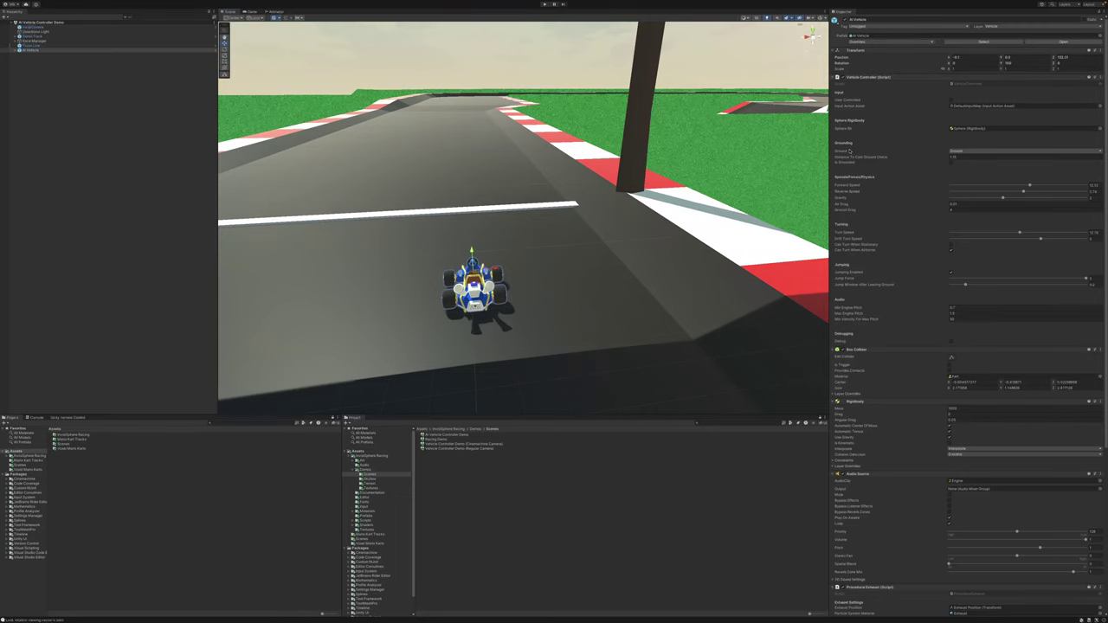
Scroll through the AI Vehicle's Inspector components, reaching the Race Manager with its empty lists.
scroll(838, 120, "down", 2)
scroll(886, 156, "down", 5)
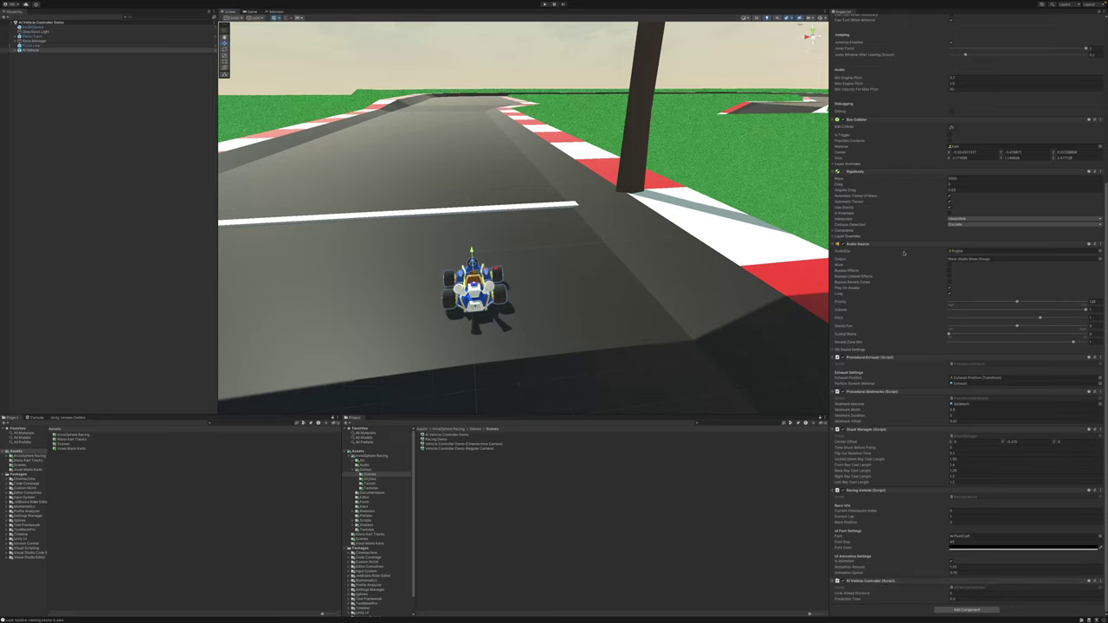
scroll(869, 129, "up", 5)
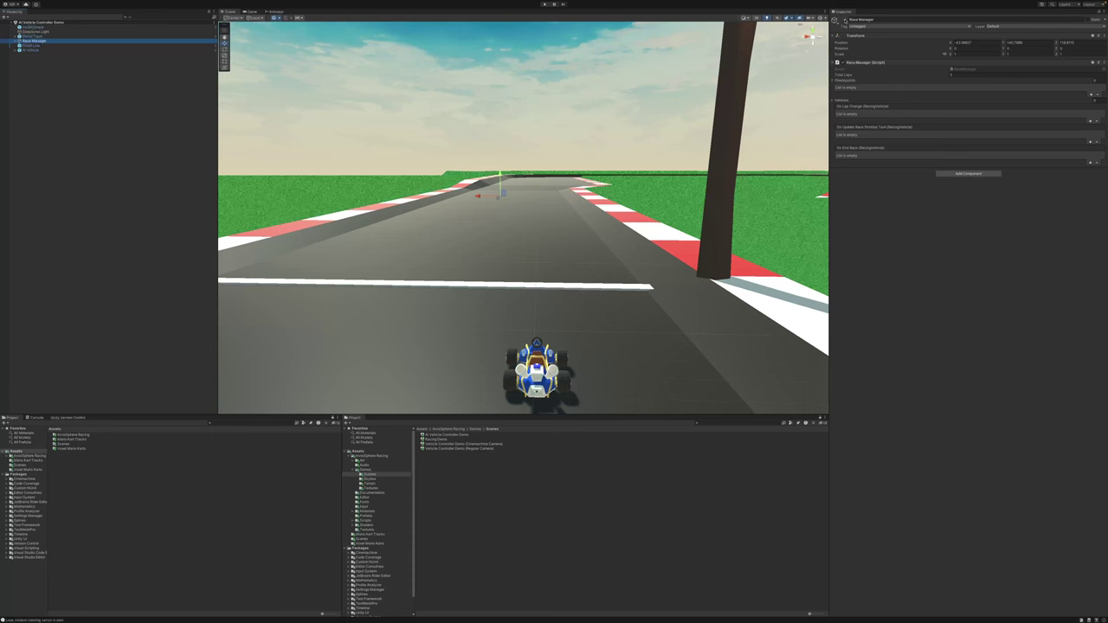
left_click(756, 34)
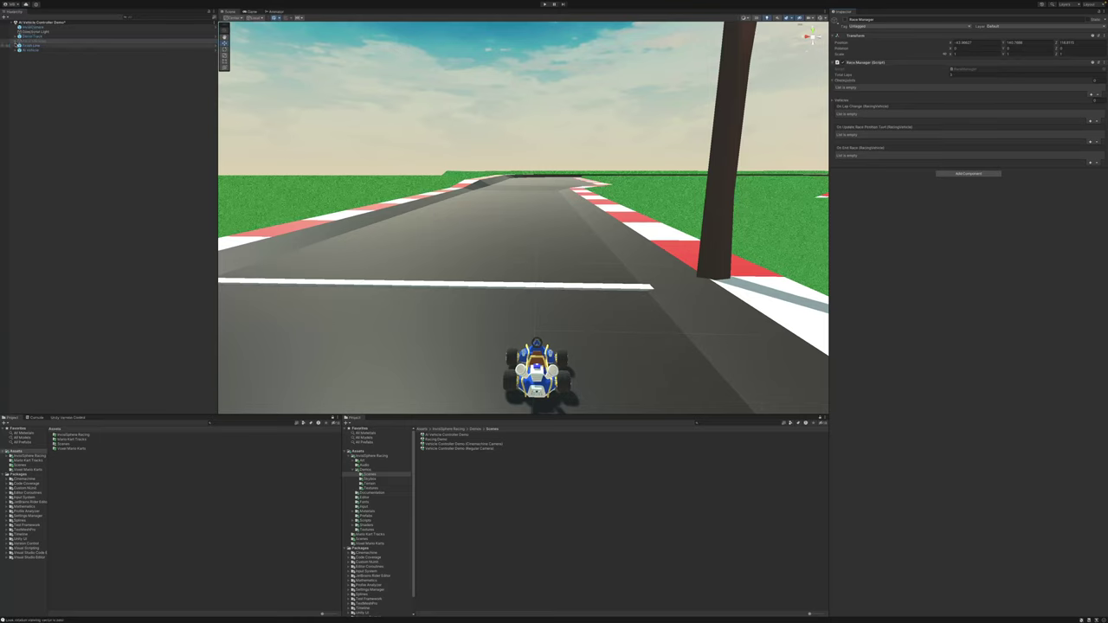
Expand Race Manager to view its Waypoint children, collapse it, and start play mode.
key("ctrl+d")
left_click(14, 44)
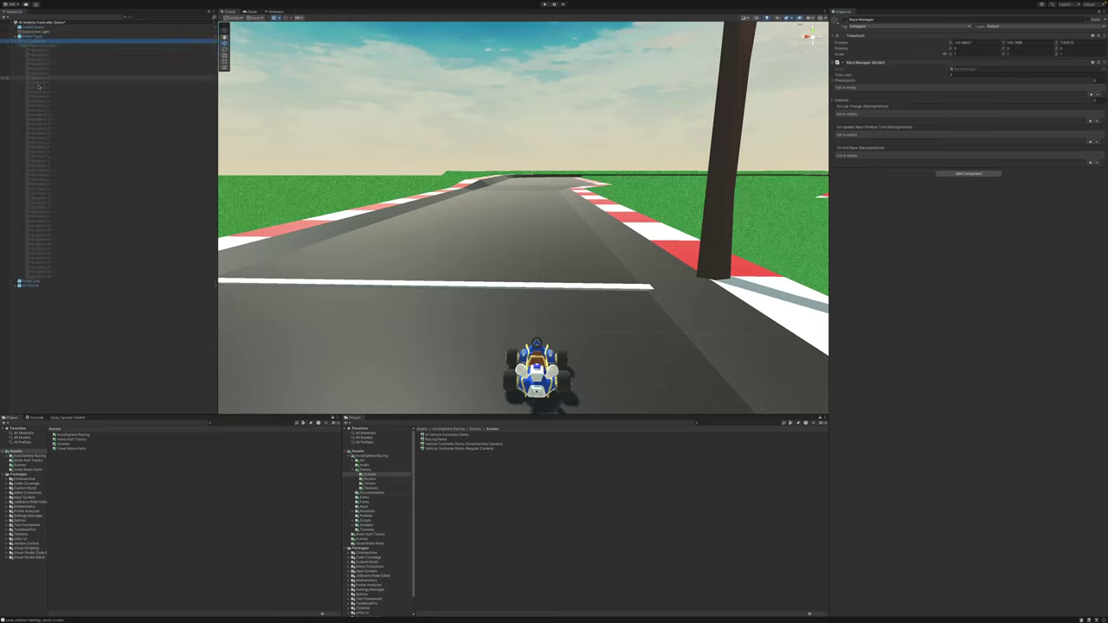
left_click(15, 44)
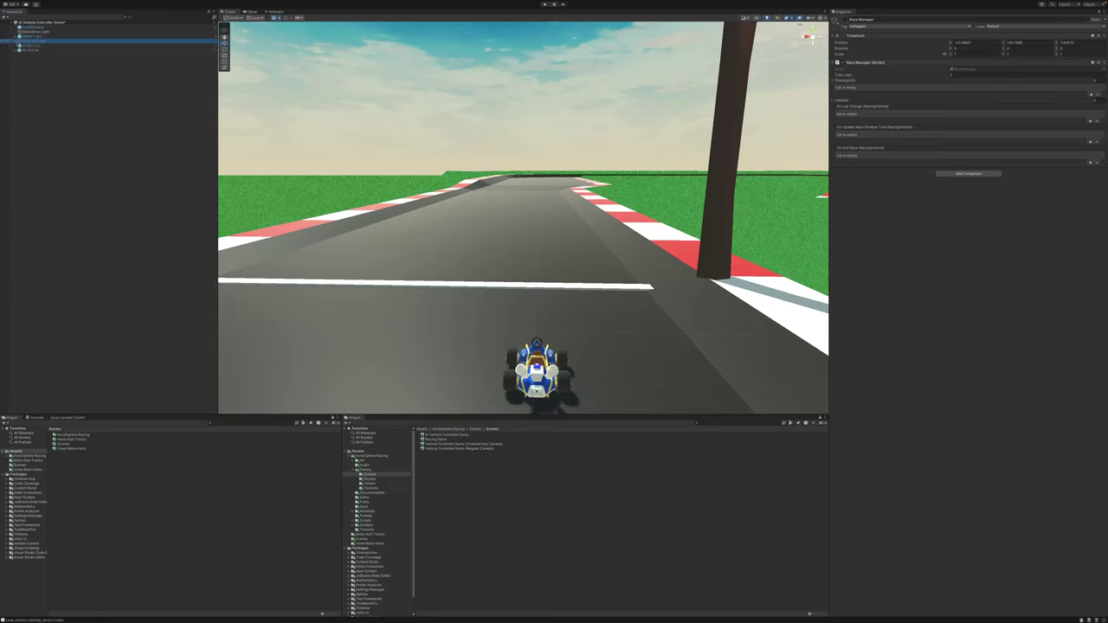
left_click(543, 5)
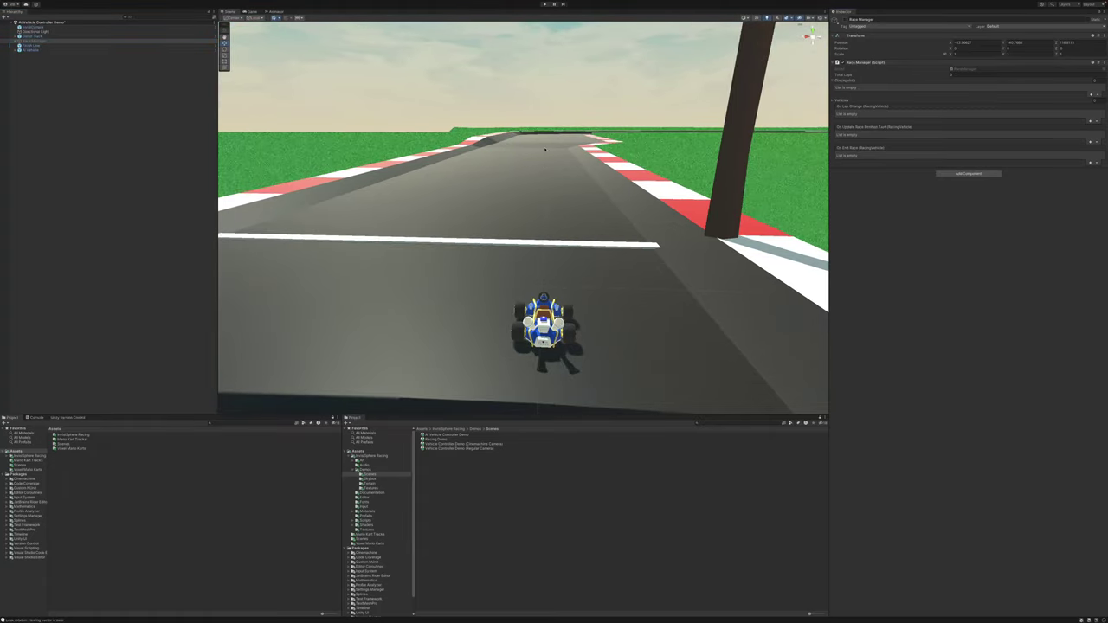
left_click(543, 5)
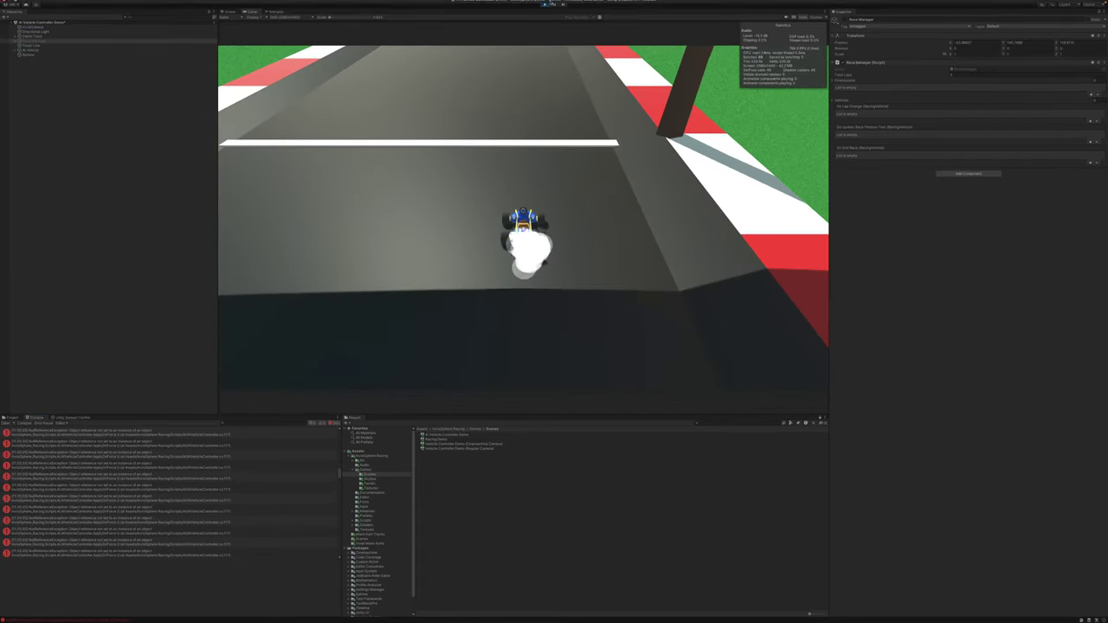
Stop the running AI racing demo to exit play mode.
left_click(545, 4)
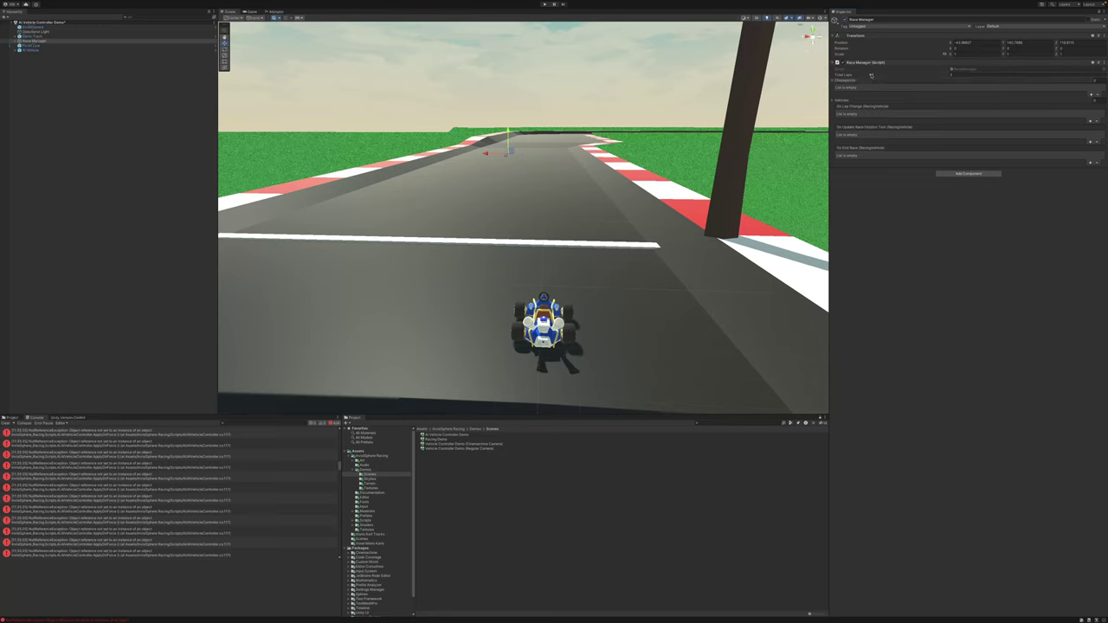
Expand Race Manager, inspect Waypoints 1 and 0, then view the Waypoint Manager's waypoint list.
left_click(33, 40)
left_click(15, 41, "alt")
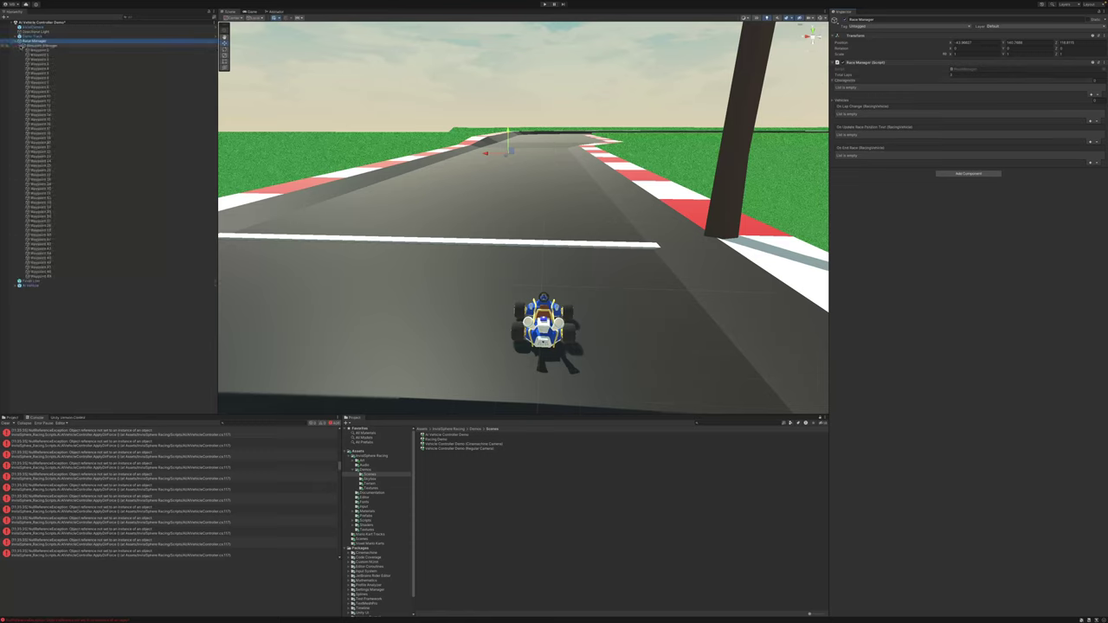
left_click(56, 54)
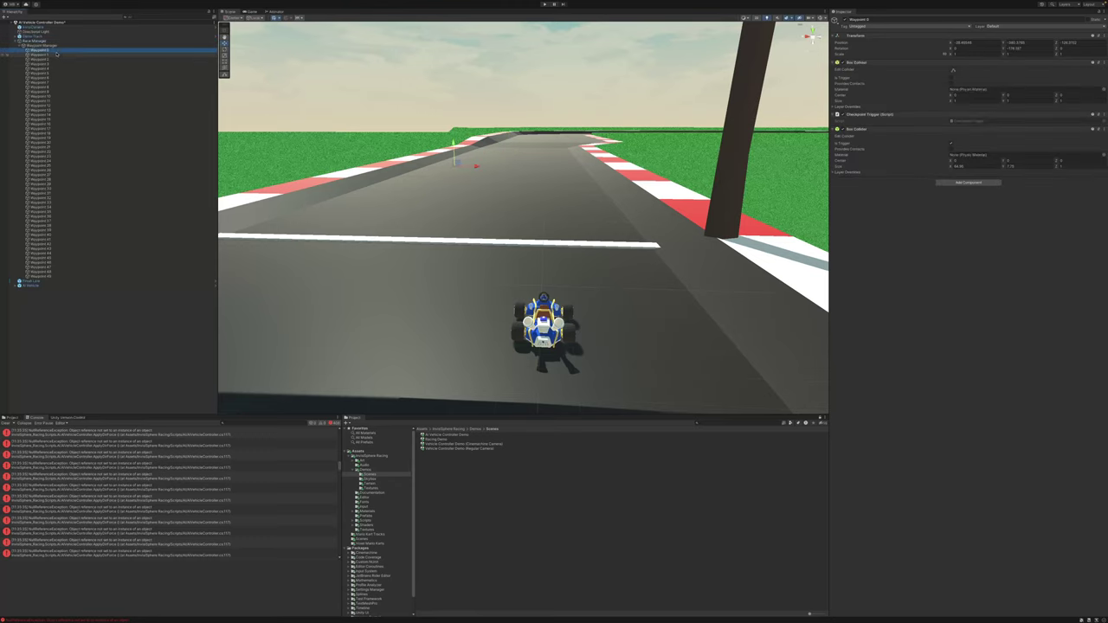
left_click(55, 50)
left_click(40, 45)
left_click(34, 41)
left_click(40, 45)
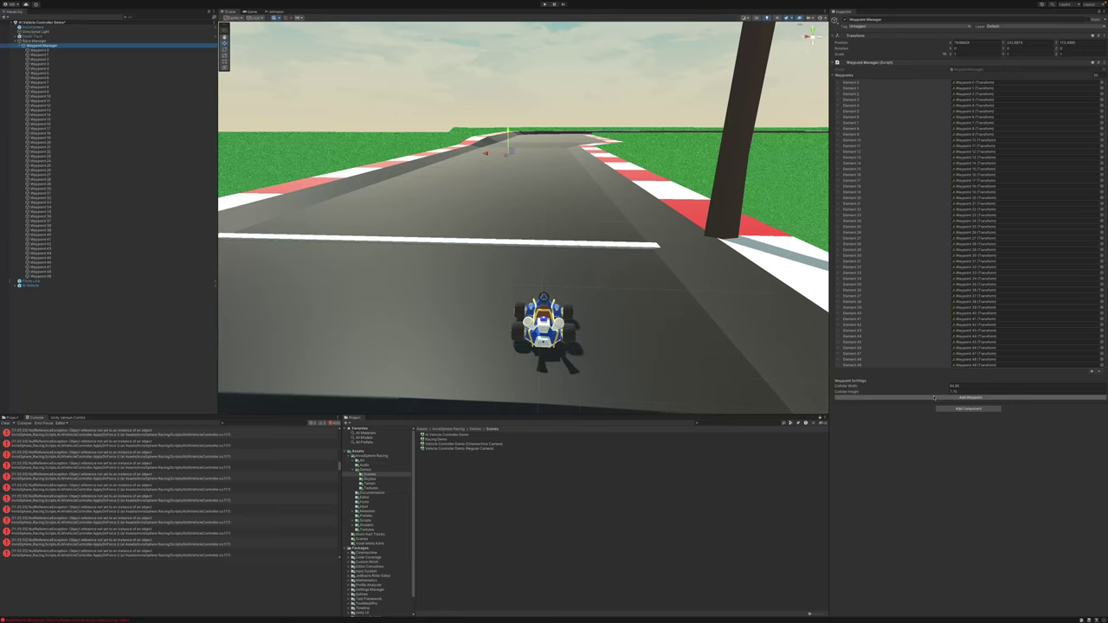
left_click(934, 398)
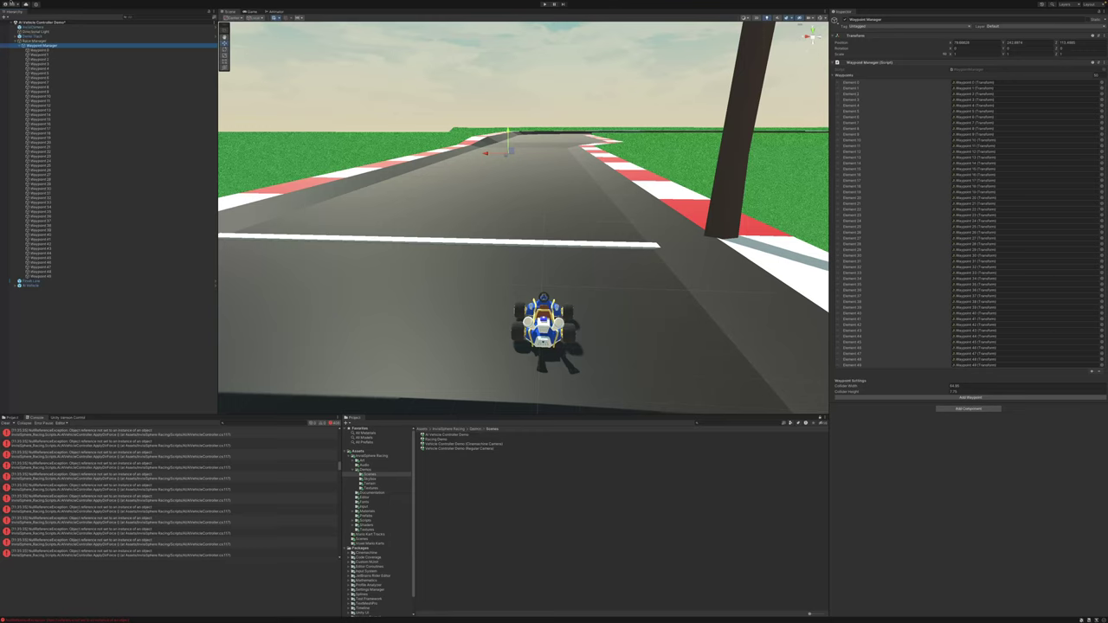
Create a new empty scene and clear the console errors.
left_click(33, 3)
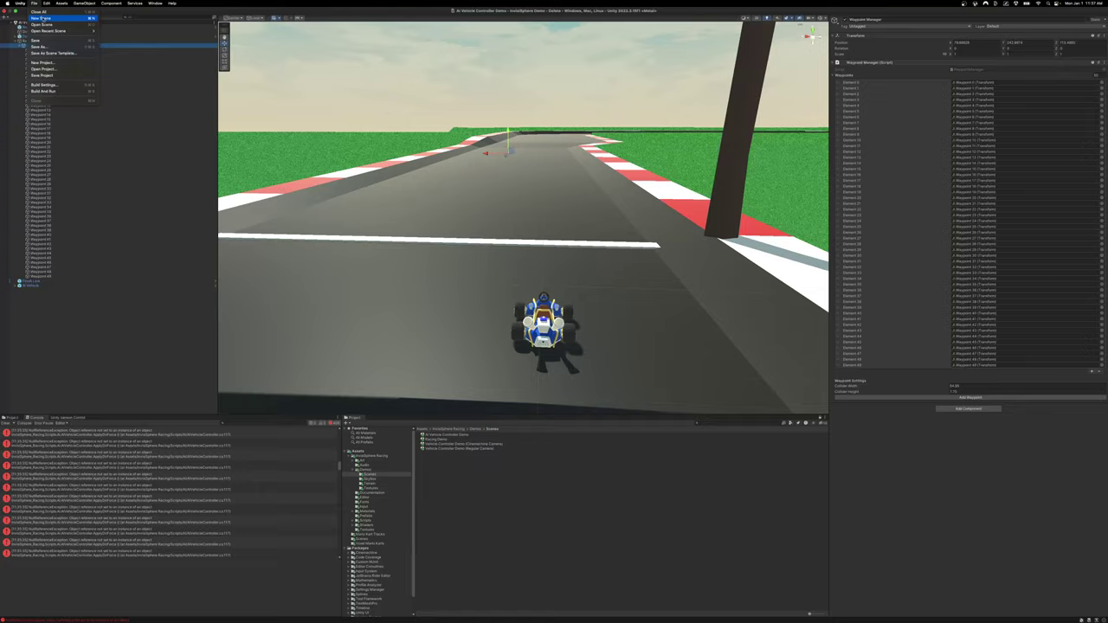
left_click(52, 12)
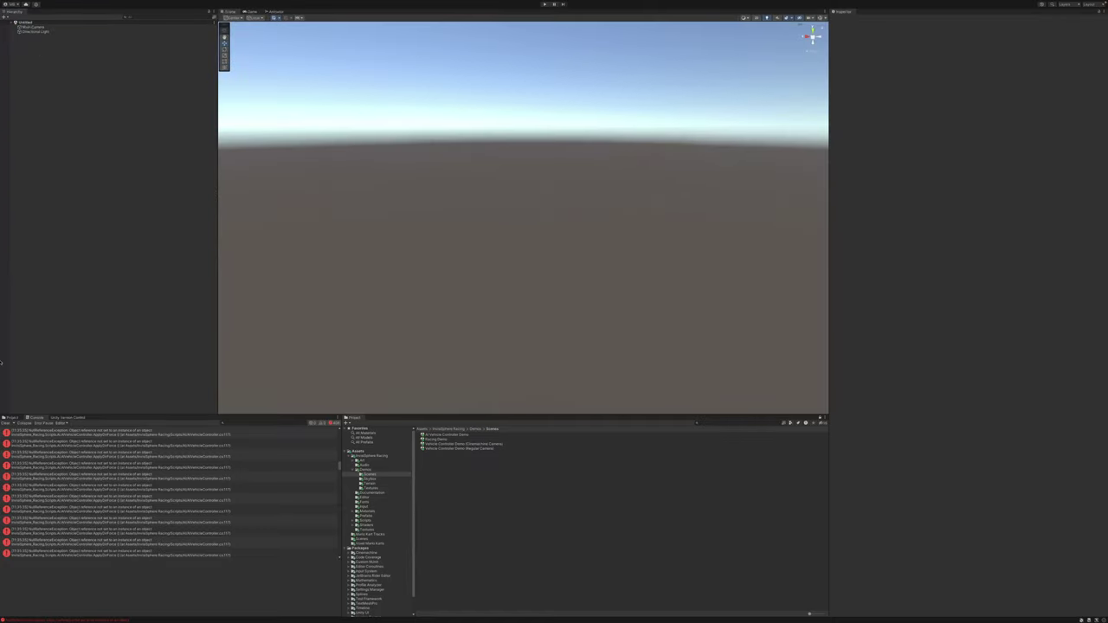
left_click(5, 422)
Browse to the Mario Kart Tracks folder under Assets in the Project window.
left_click(12, 417)
left_click(422, 429)
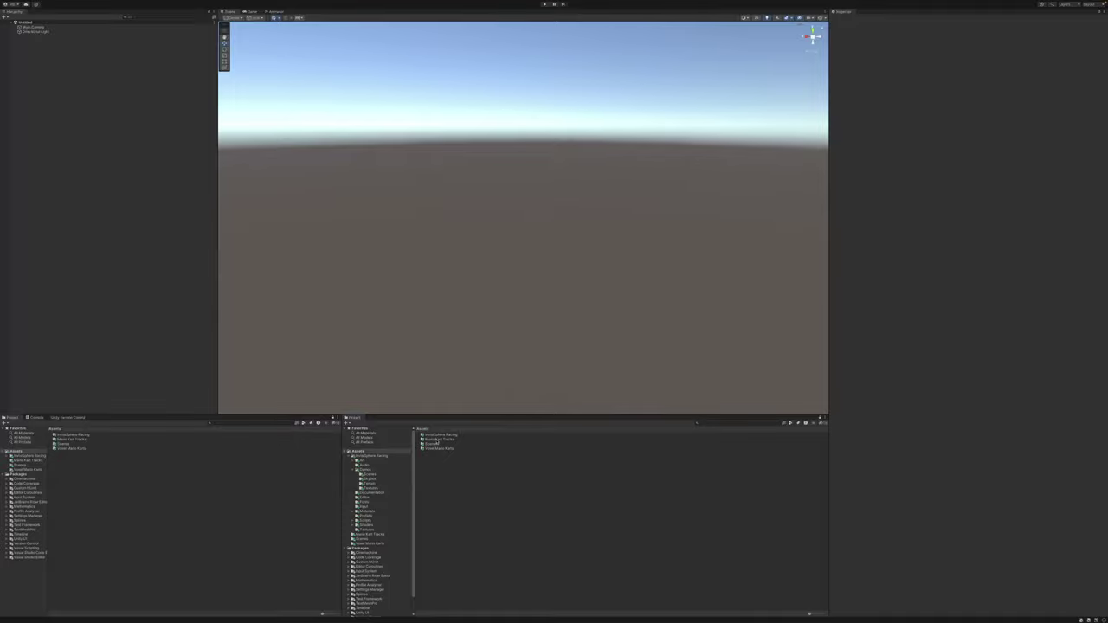
double_click(437, 440)
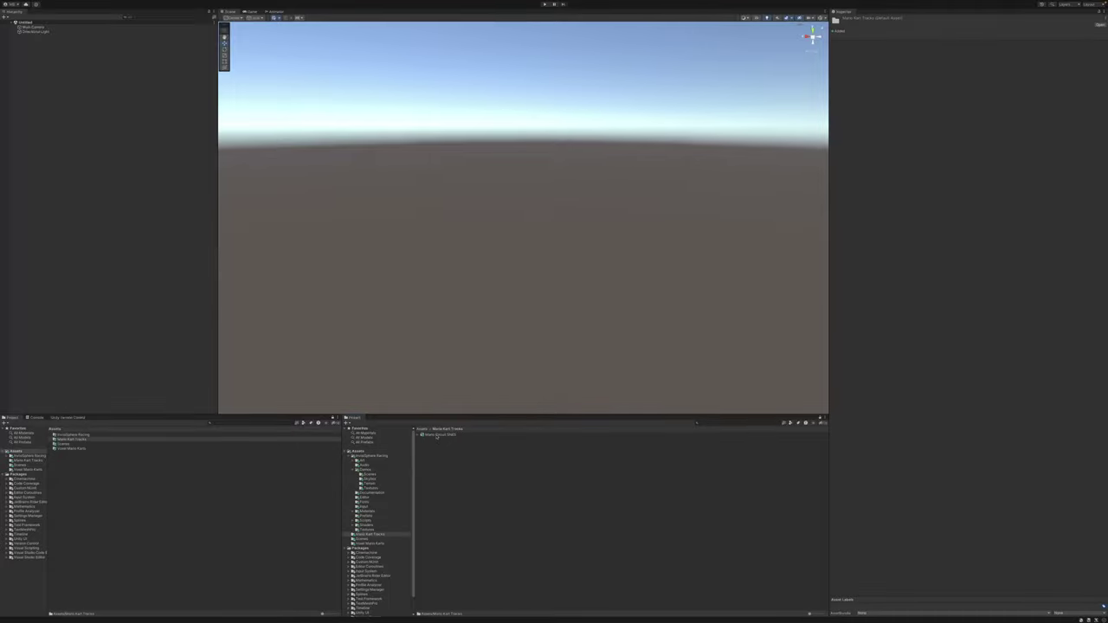
mouse_move(437, 615)
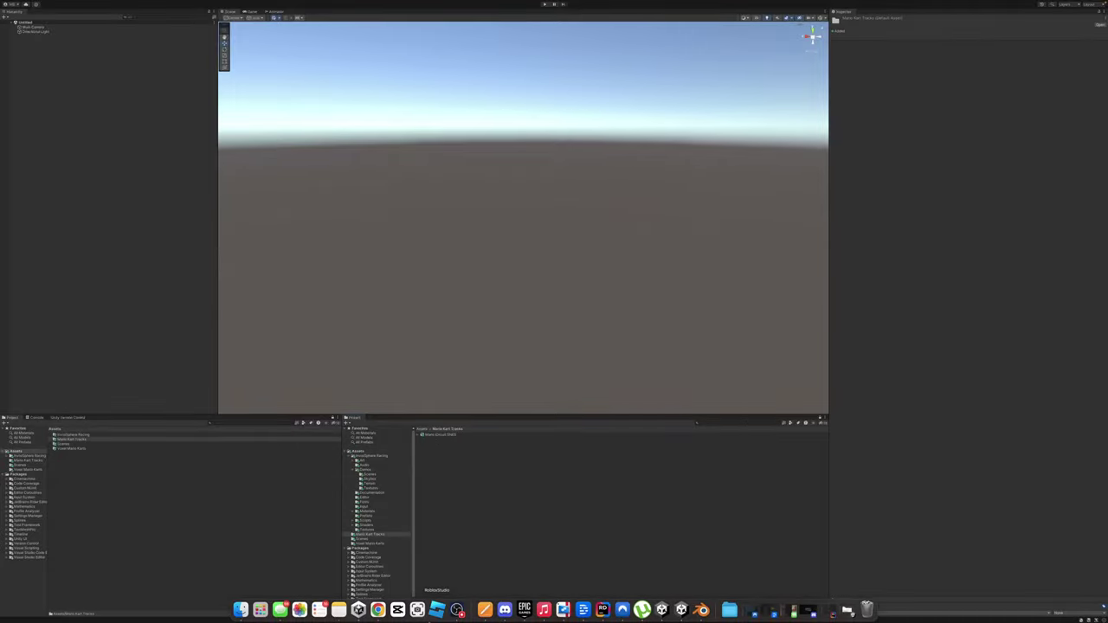
Preview the Mario kart circuit on Sketchfab, then fly low and high over the track in Blender.
left_click(377, 611)
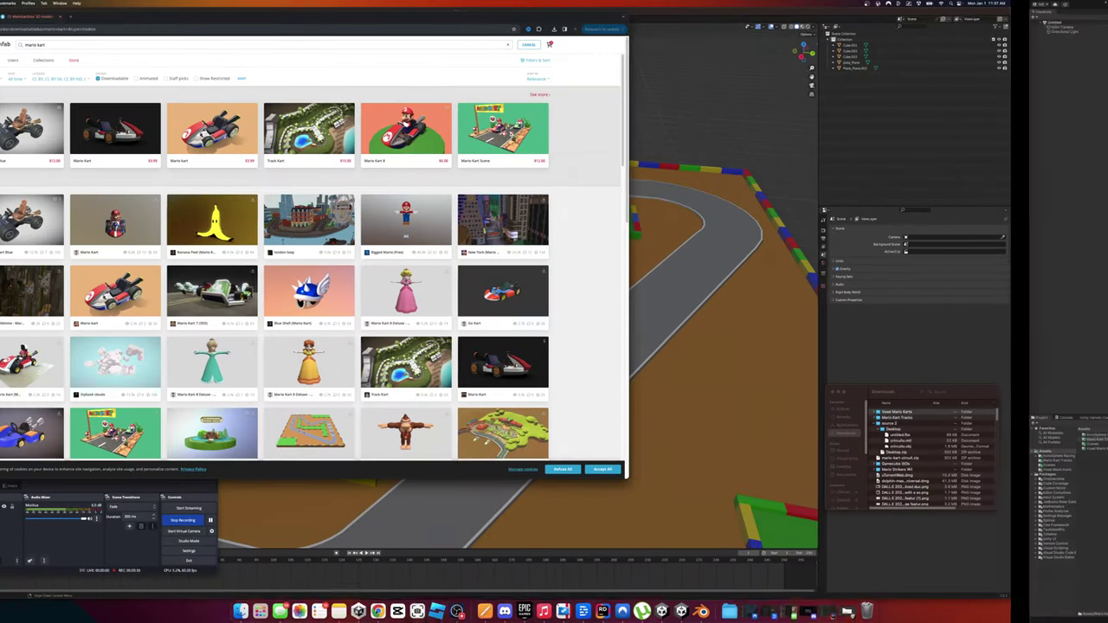
left_click(380, 413)
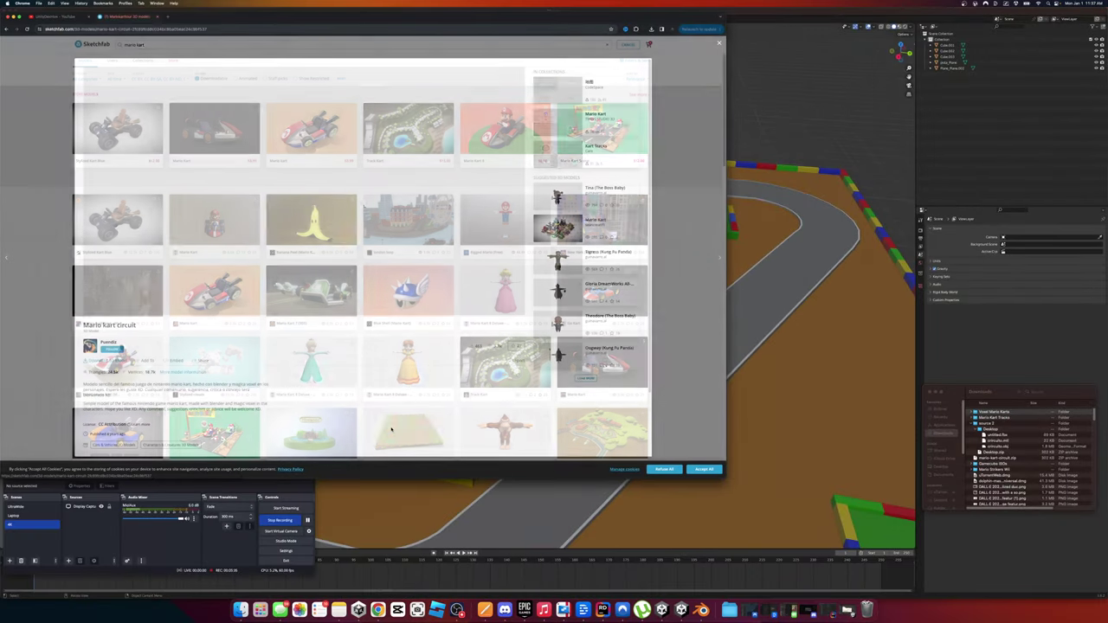
key("super+Tab")
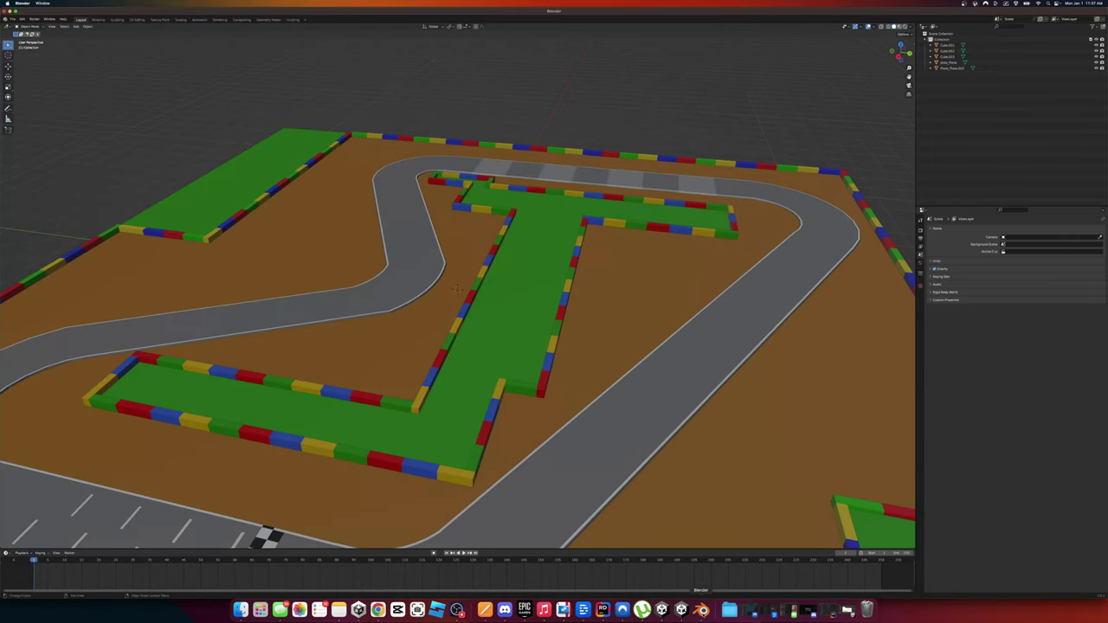
key("w")
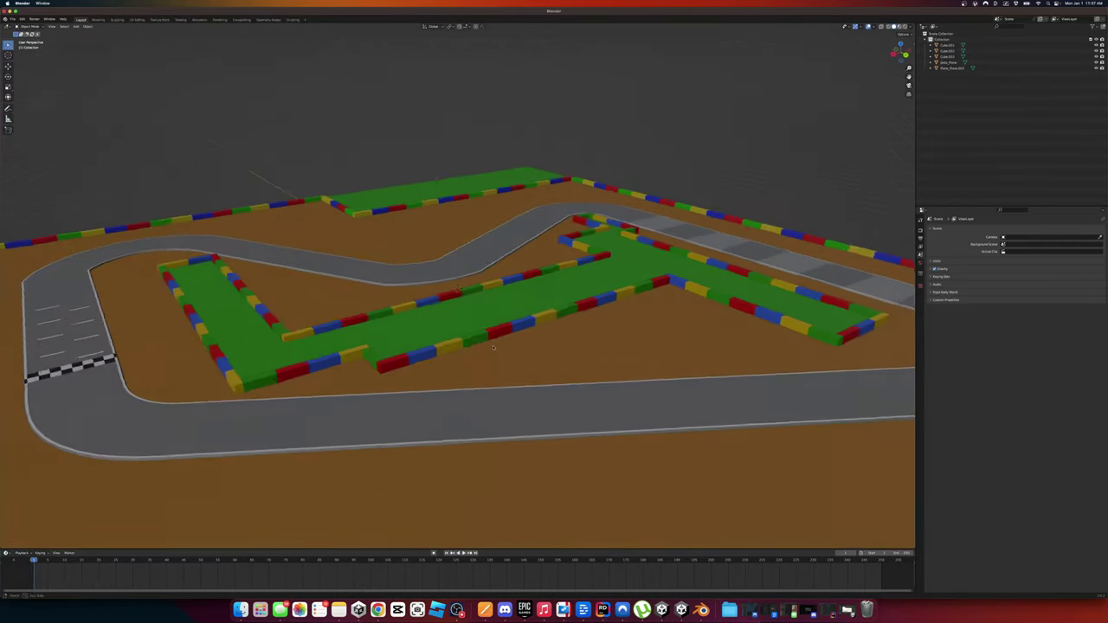
key("s")
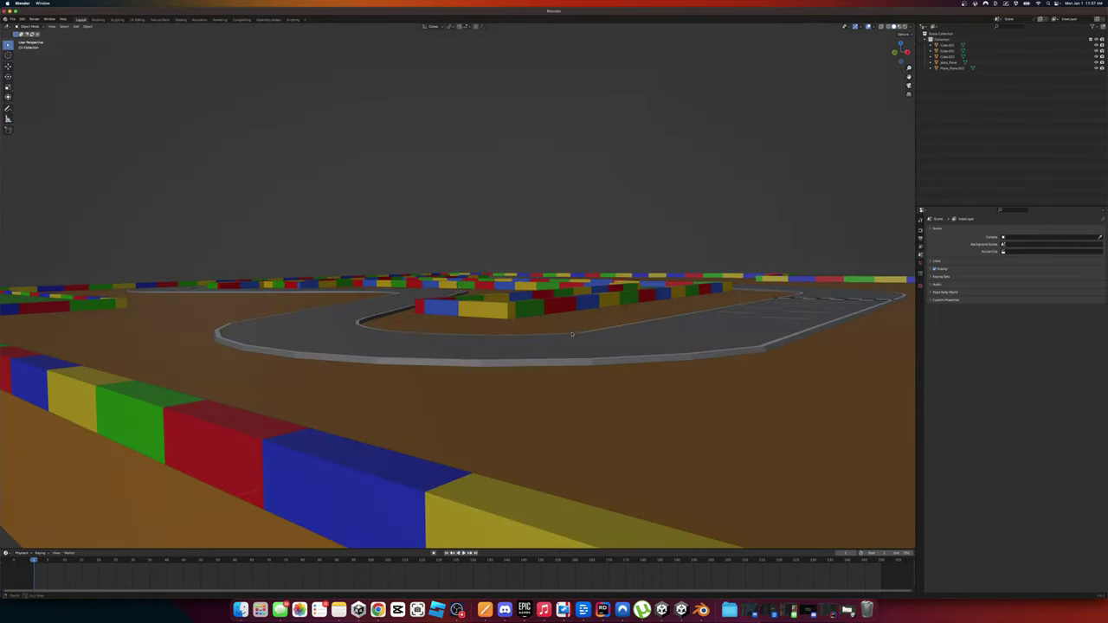
key("w")
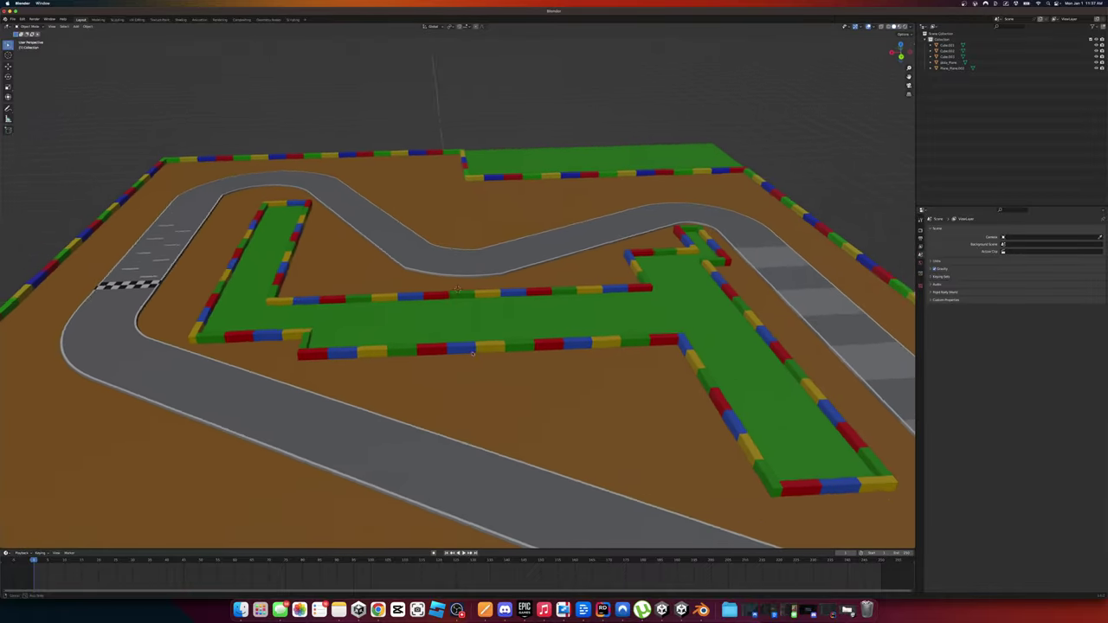
key("s")
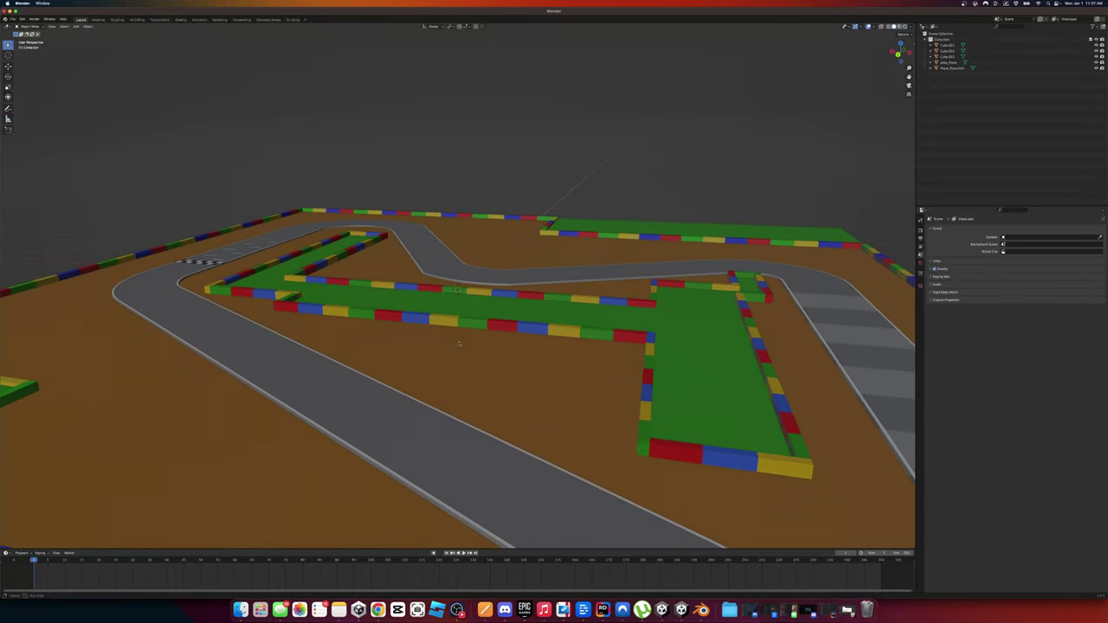
key("w")
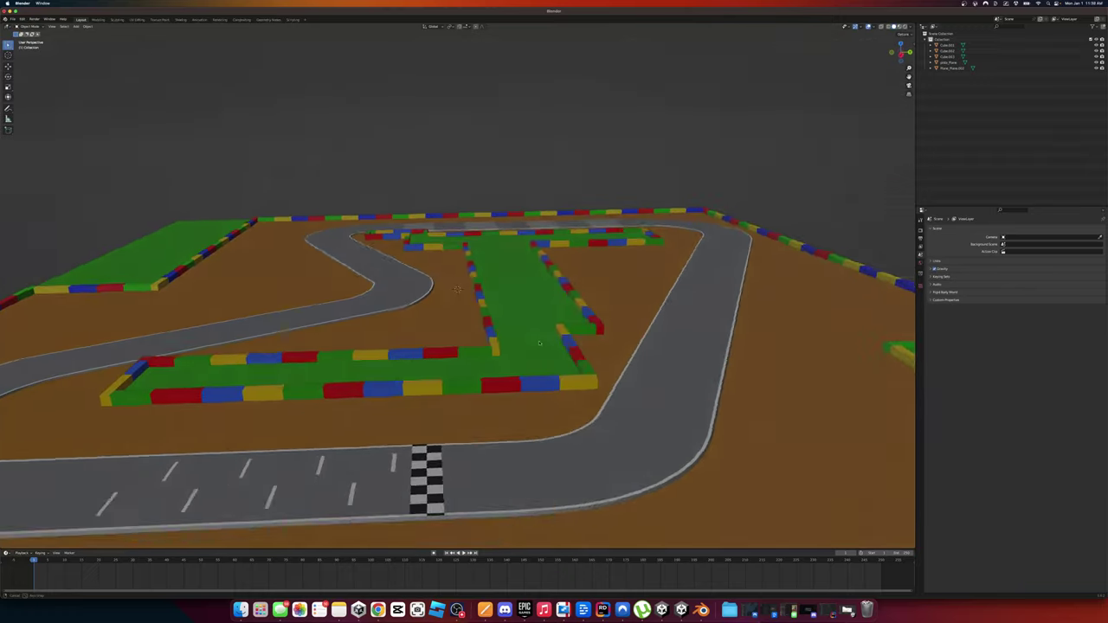
key("s")
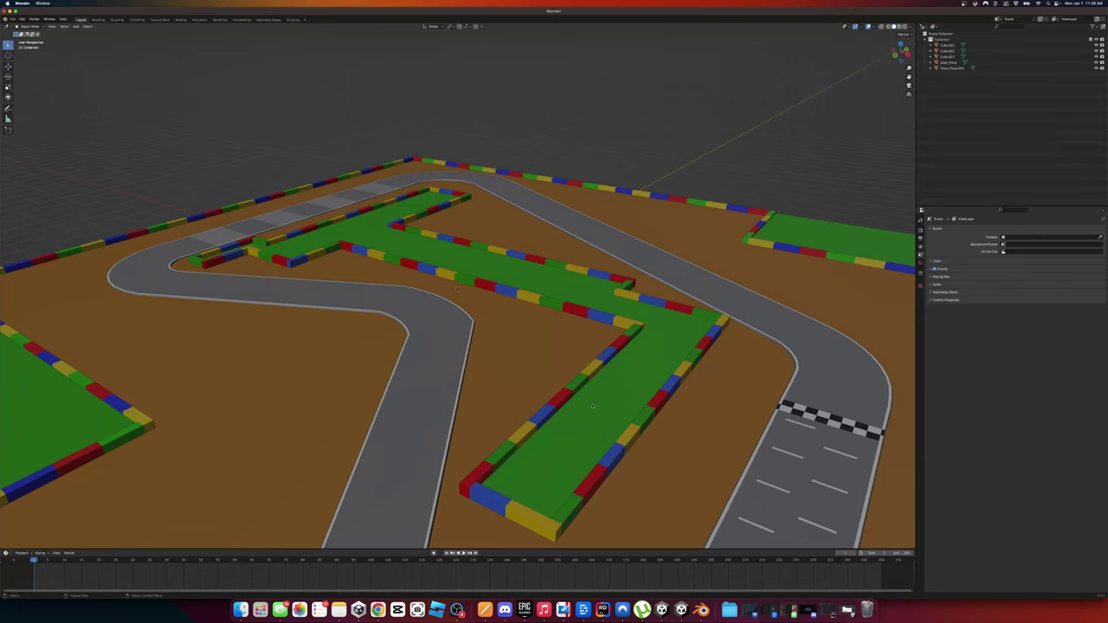
Drag Mario Circuit SNES into the Hierarchy and unpack its prefab completely.
key("s")
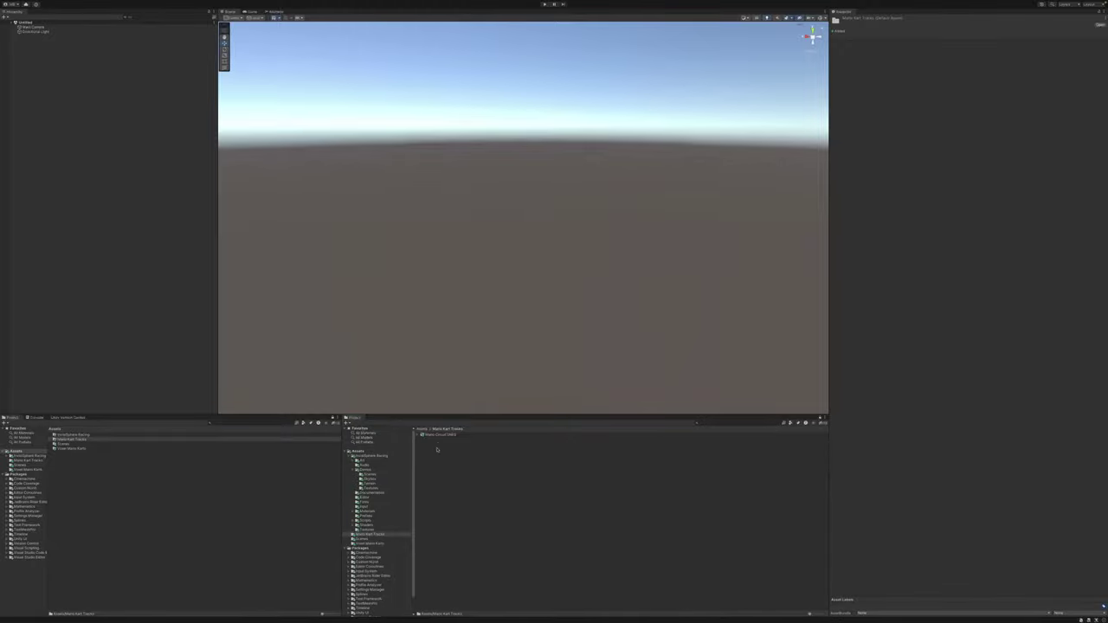
left_click_drag(438, 434, 137, 213)
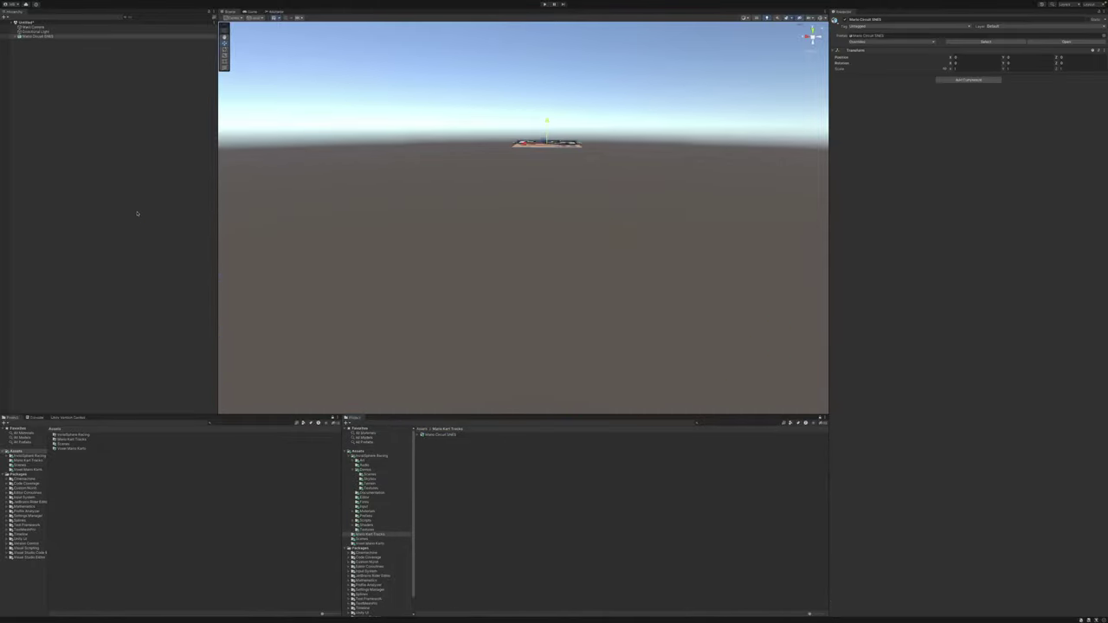
right_click(45, 37)
mouse_move(69, 121)
left_click(147, 166)
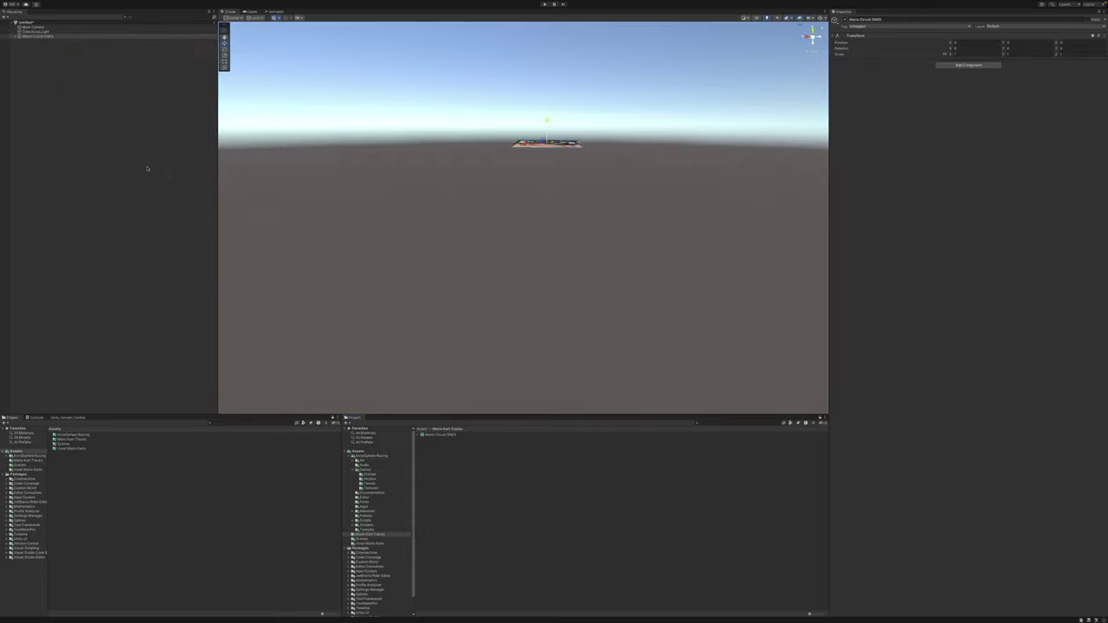